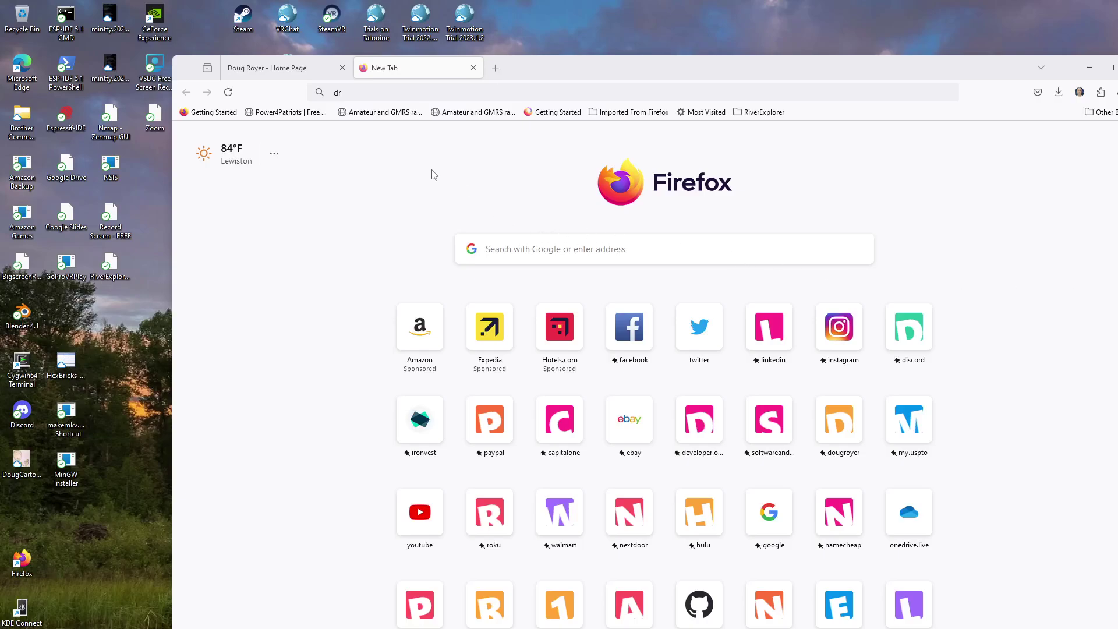
Load drive.google.com from the address-bar autocomplete in the new Firefox tab
click(406, 93)
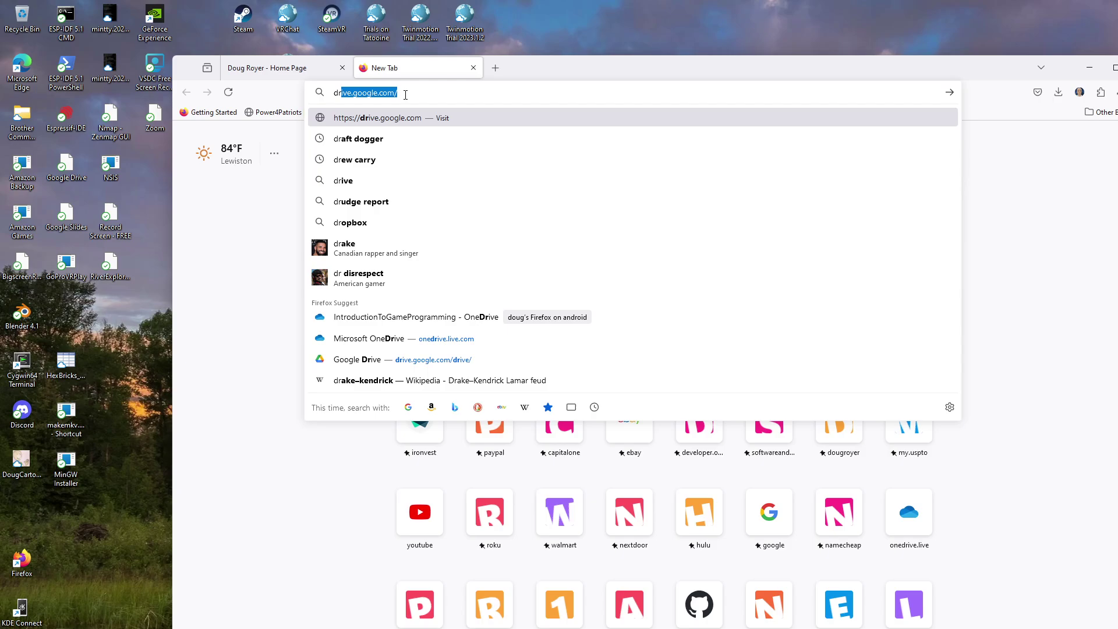
click(405, 95)
key(Return)
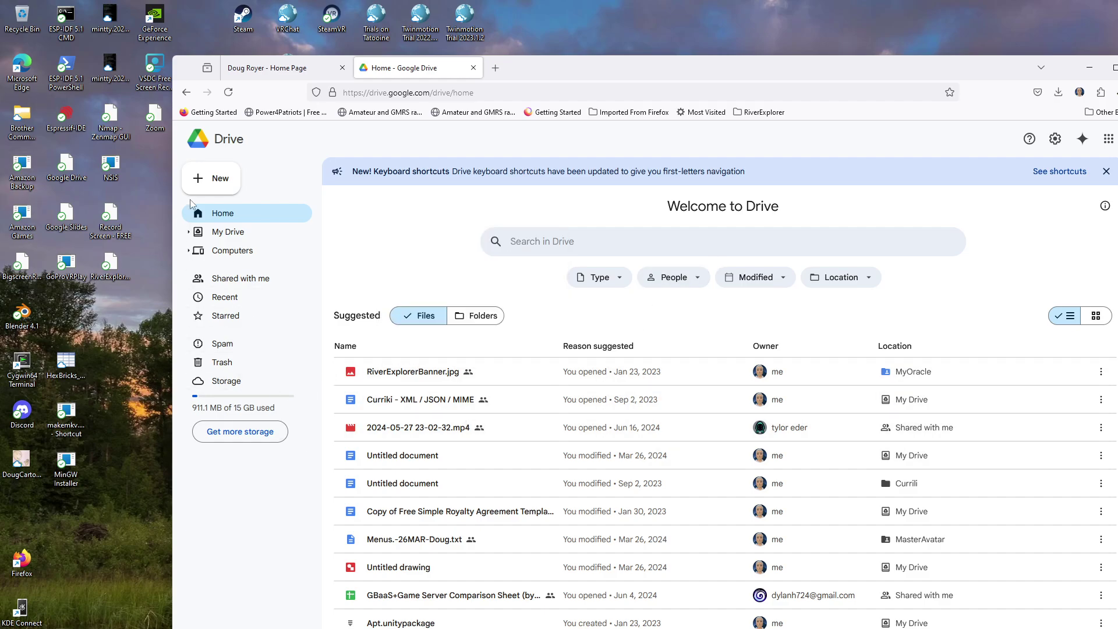
Start a single-file upload from Drive's New menu
click(214, 179)
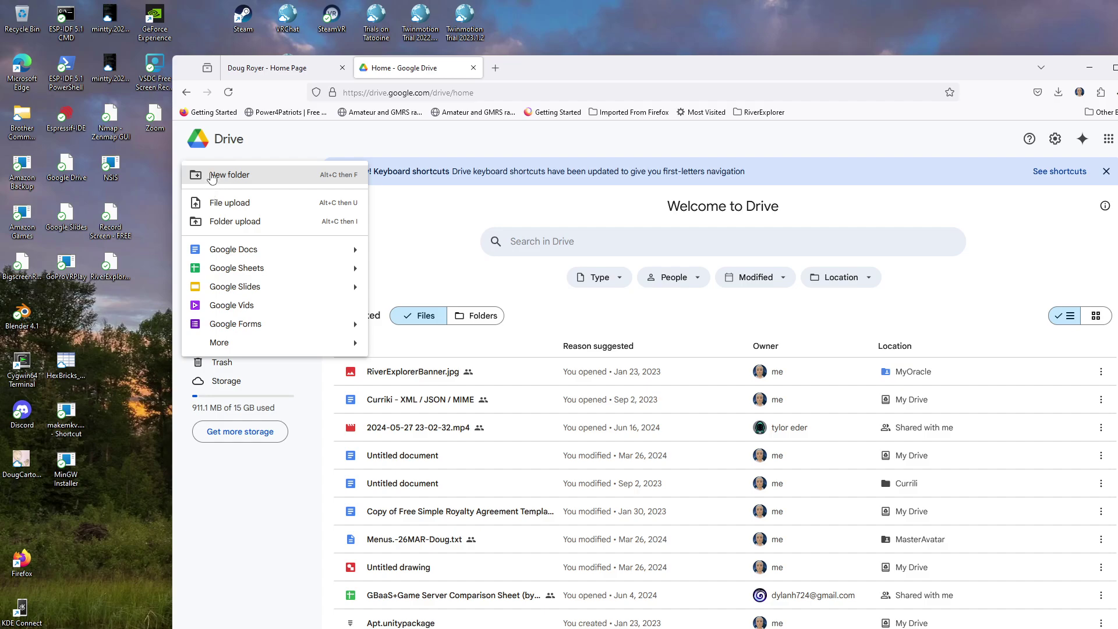
click(240, 160)
click(231, 192)
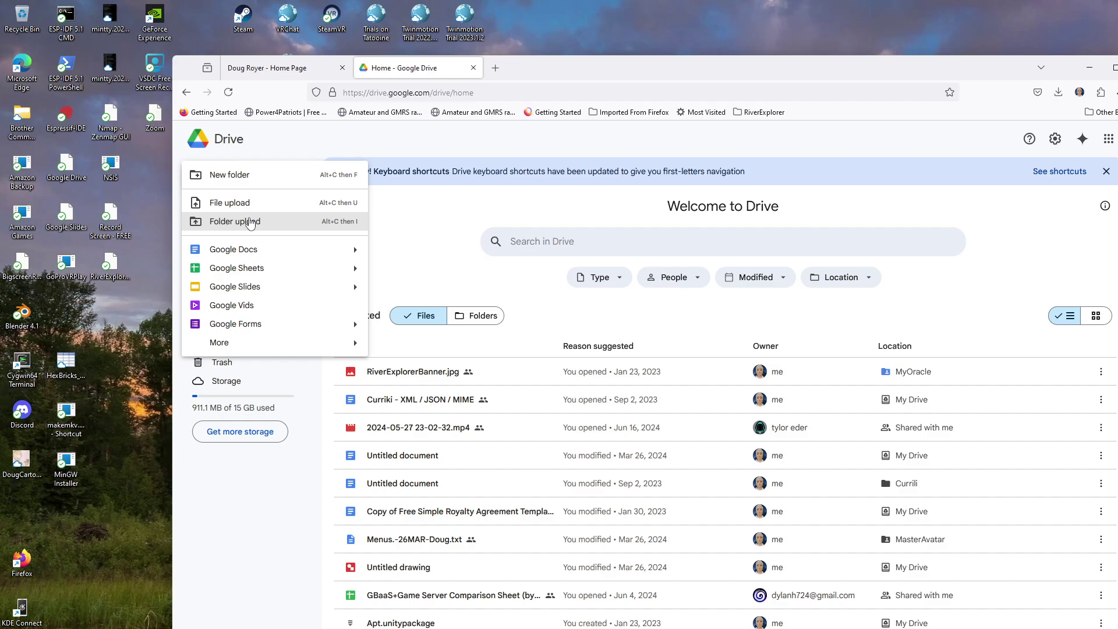
click(247, 203)
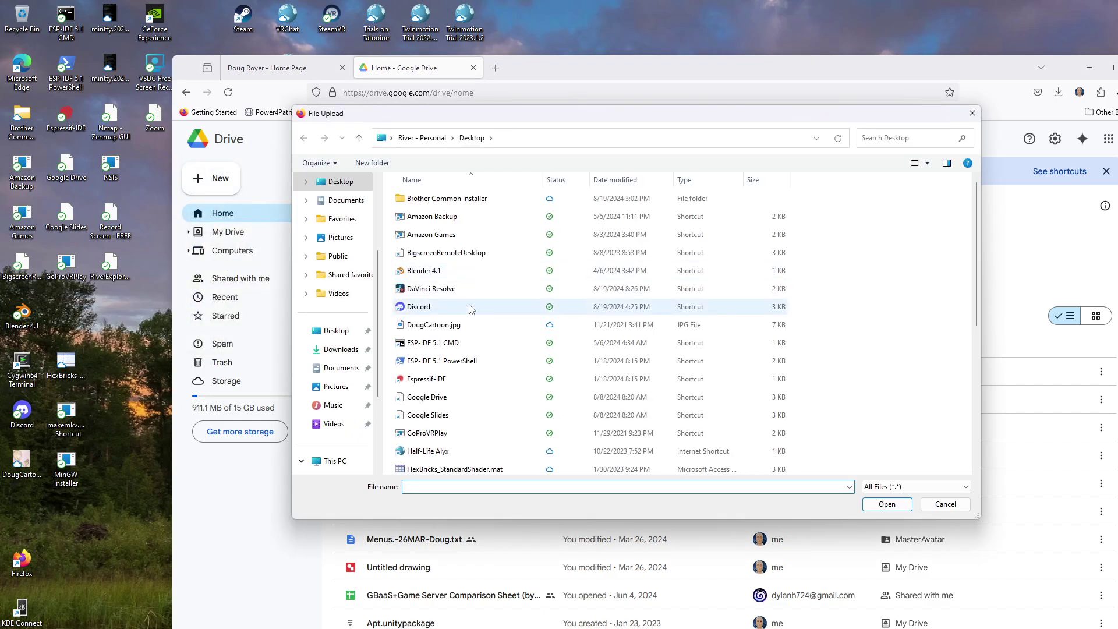
Pick DougCartoon.jpg from the Documents folder and upload it
scroll(471, 308, down, 1)
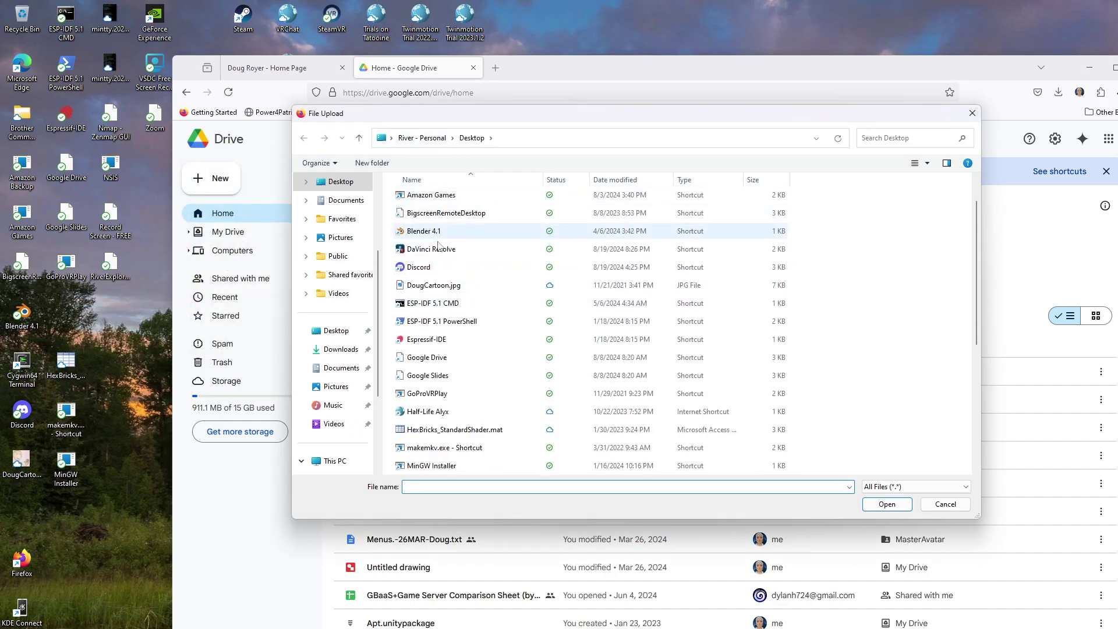
scroll(468, 284, down, 3)
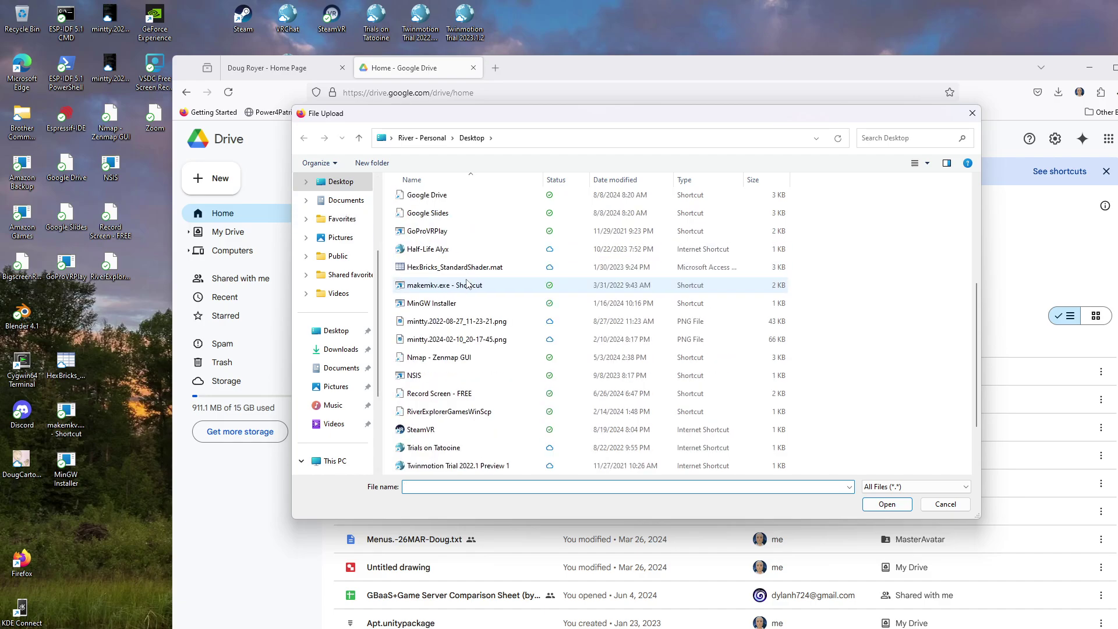
scroll(468, 284, down, 2)
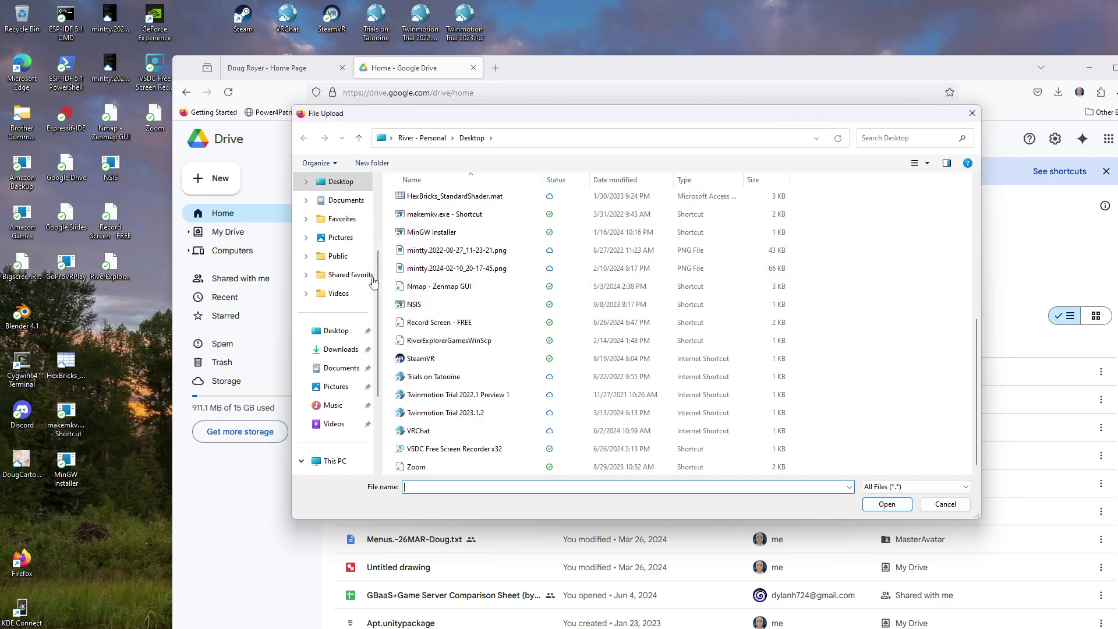
click(322, 205)
scroll(501, 317, down, 6)
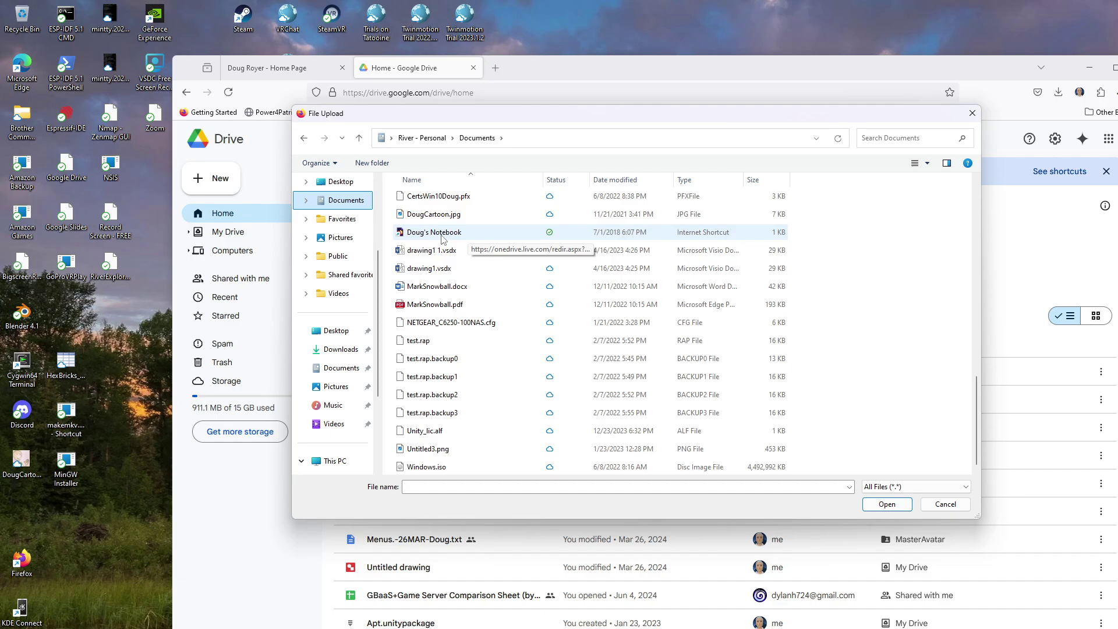
click(442, 235)
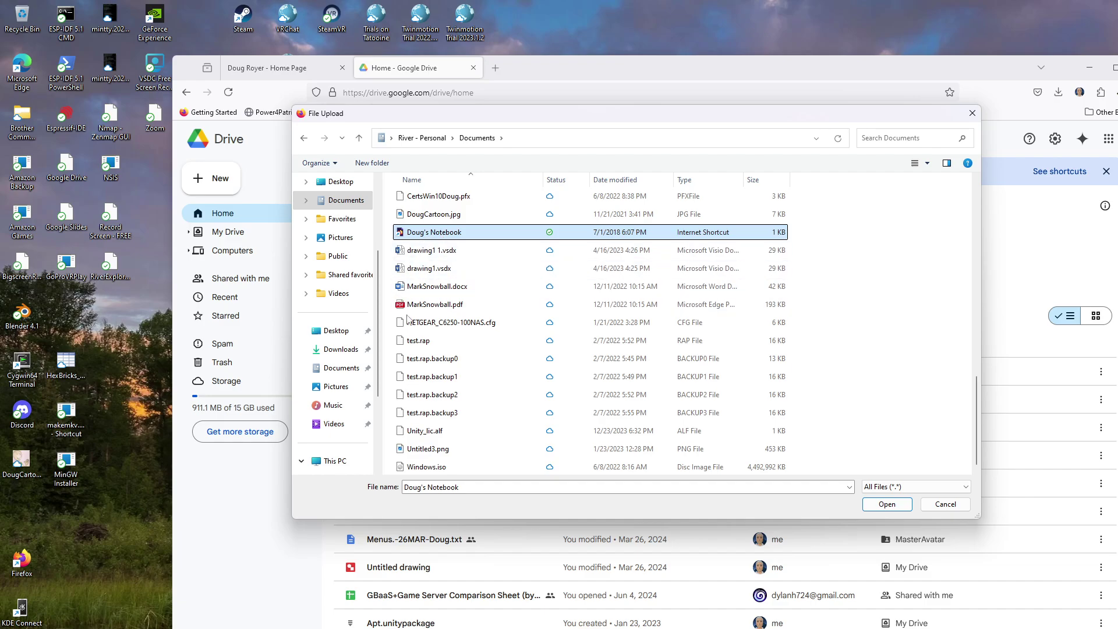
click(437, 216)
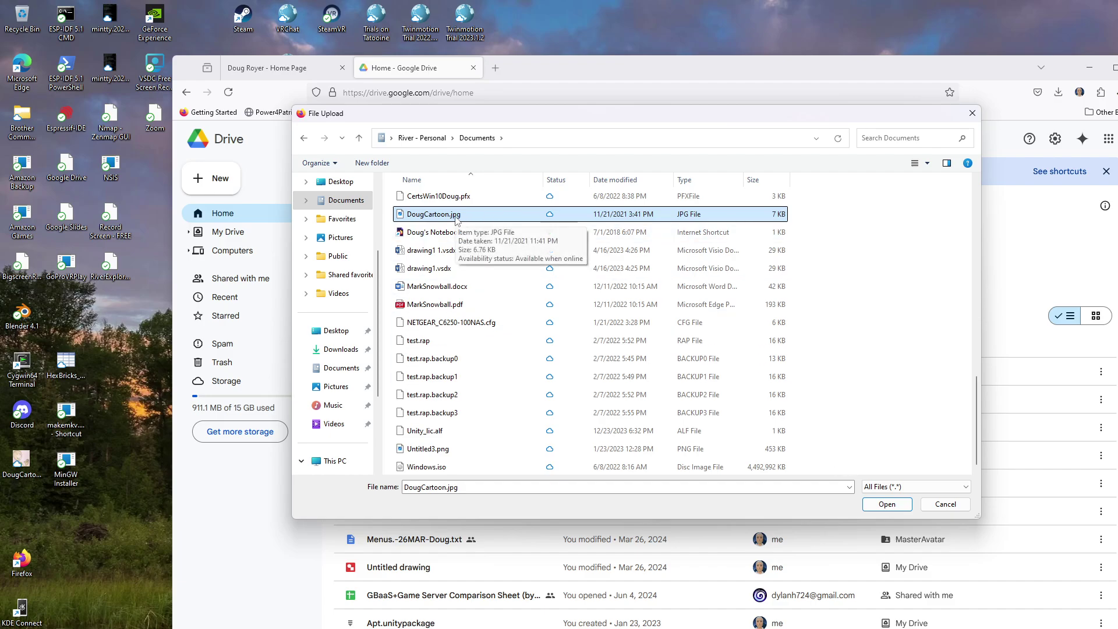
click(885, 504)
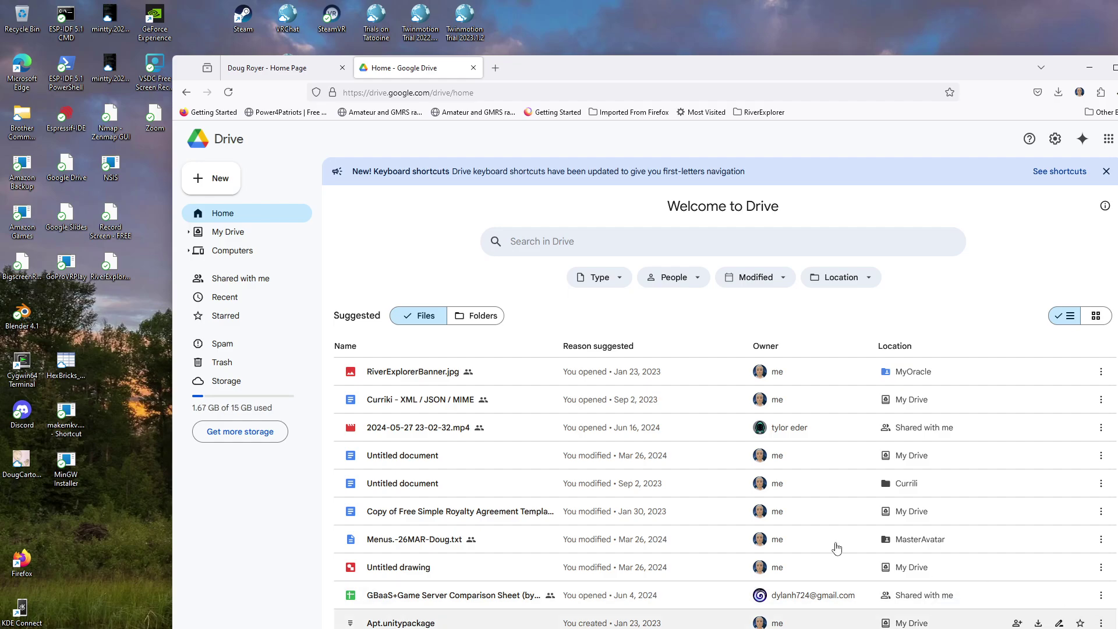
Refresh Drive and copy DougCartoon.jpg's share link from its Share menu
scroll(493, 430, down, 5)
scroll(492, 430, up, 5)
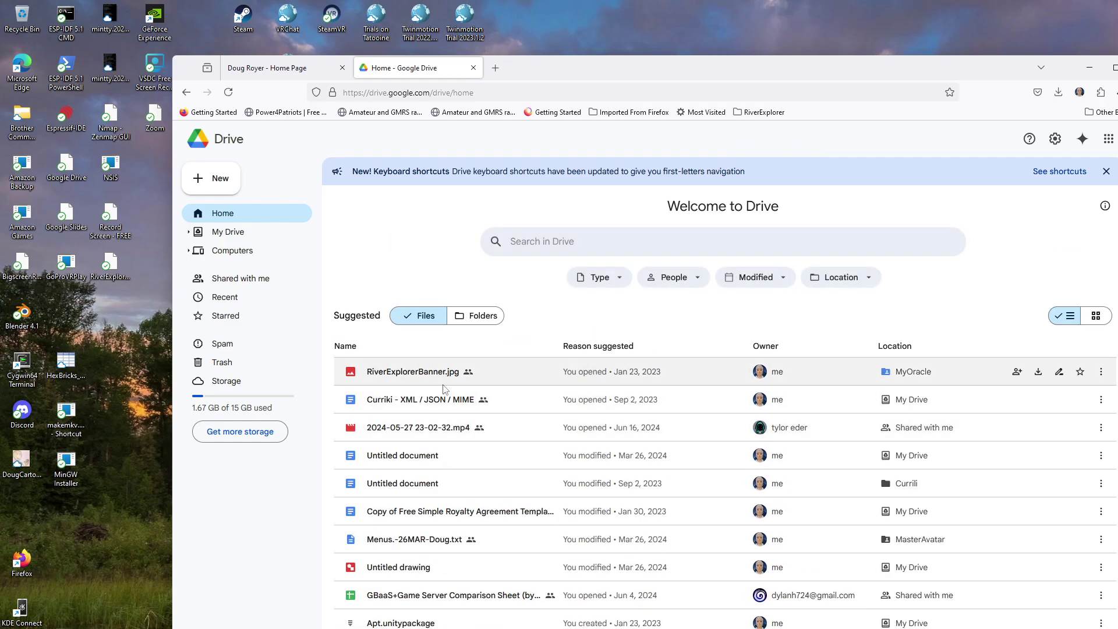
click(237, 98)
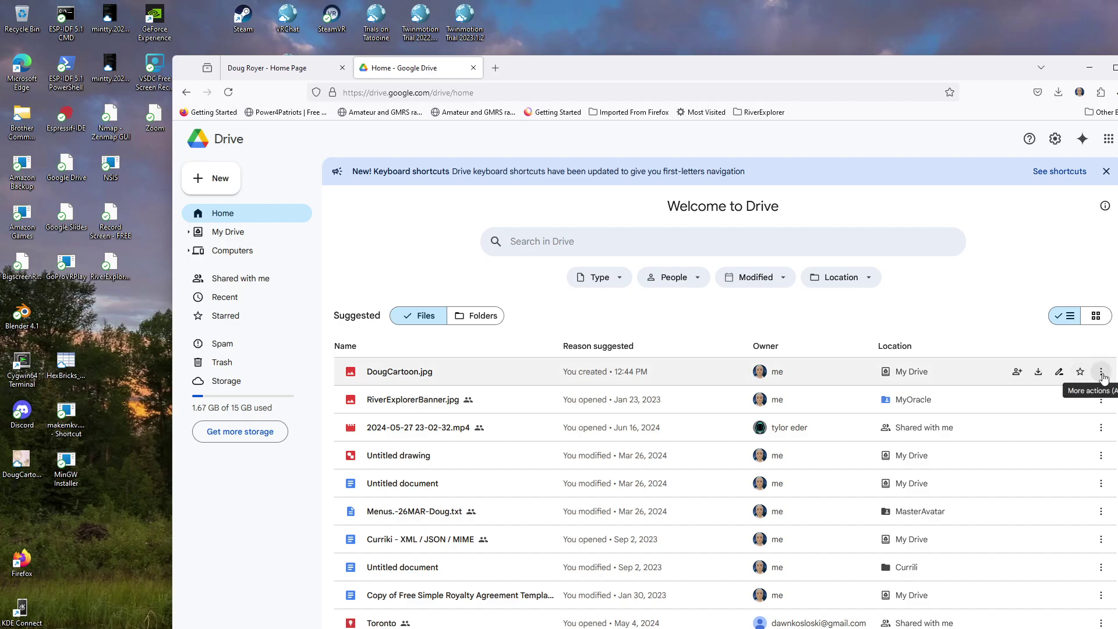
click(1101, 371)
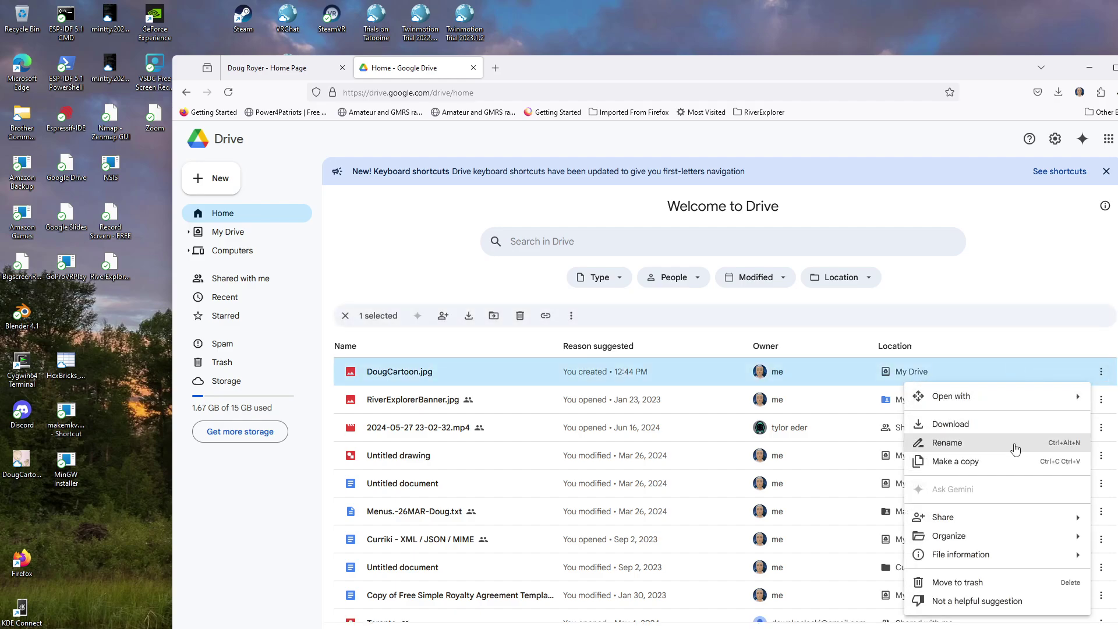
mouse_move(981, 517)
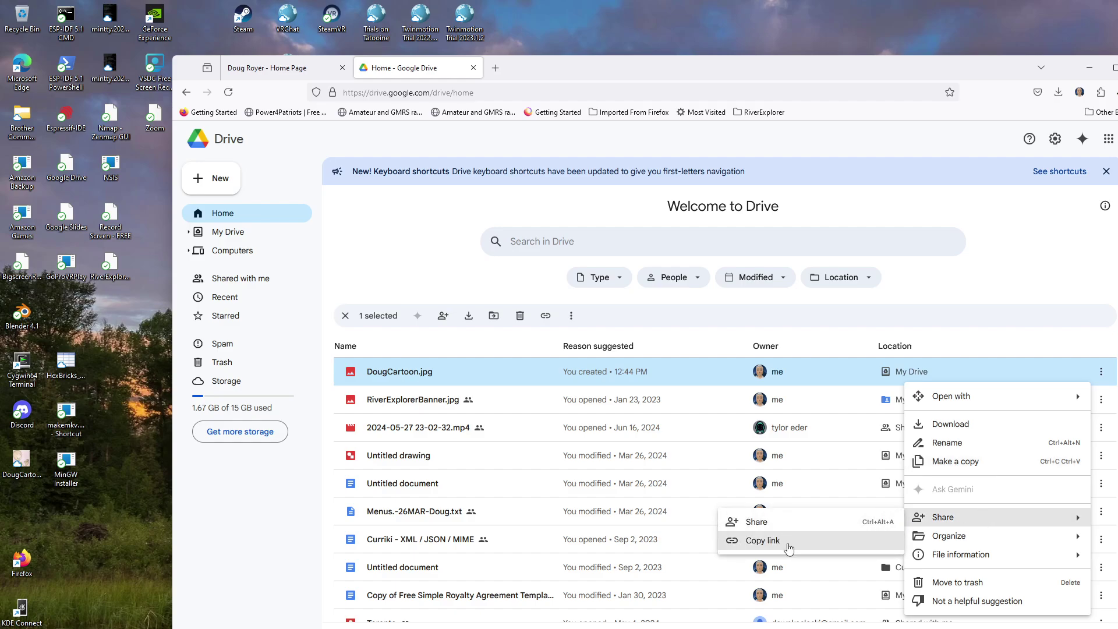
click(790, 548)
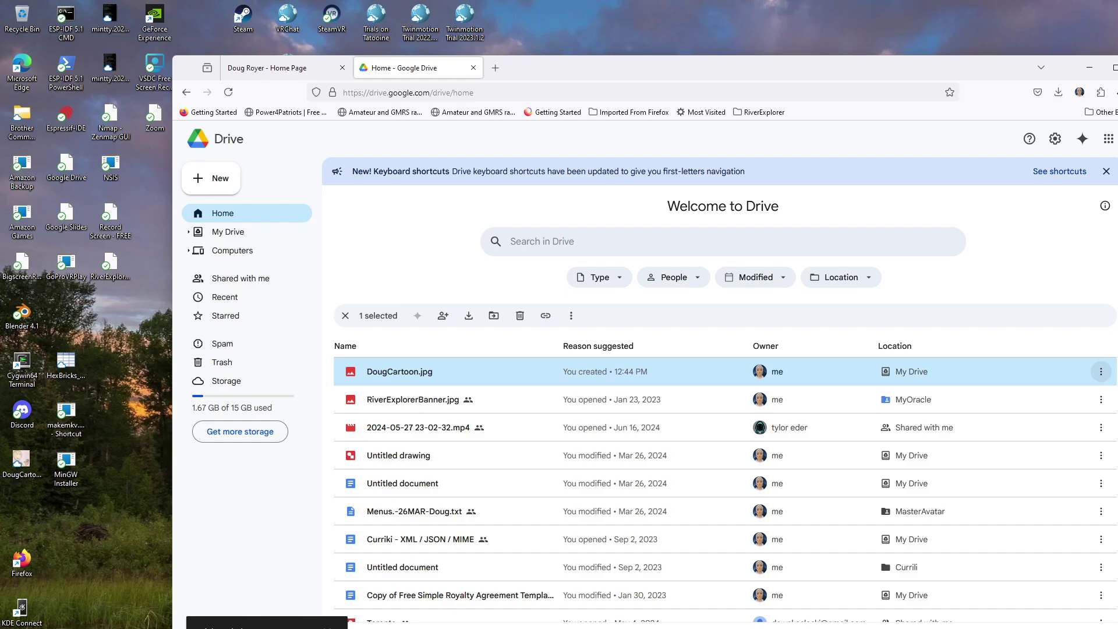
Launch a blank Notepad and paste the Drive share link
key(super+s)
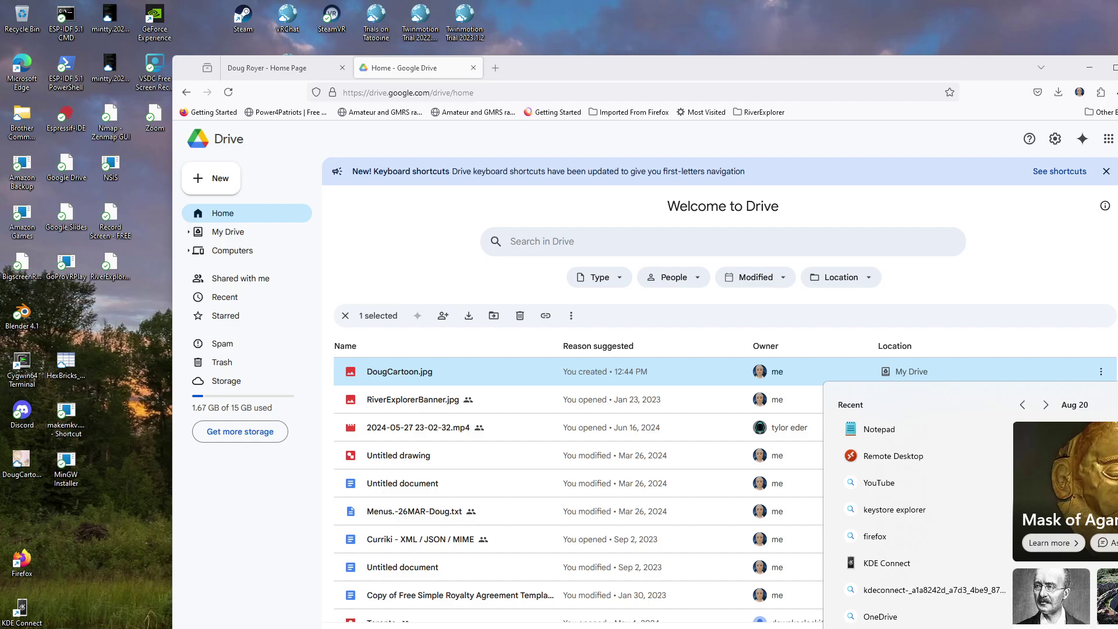
click(880, 429)
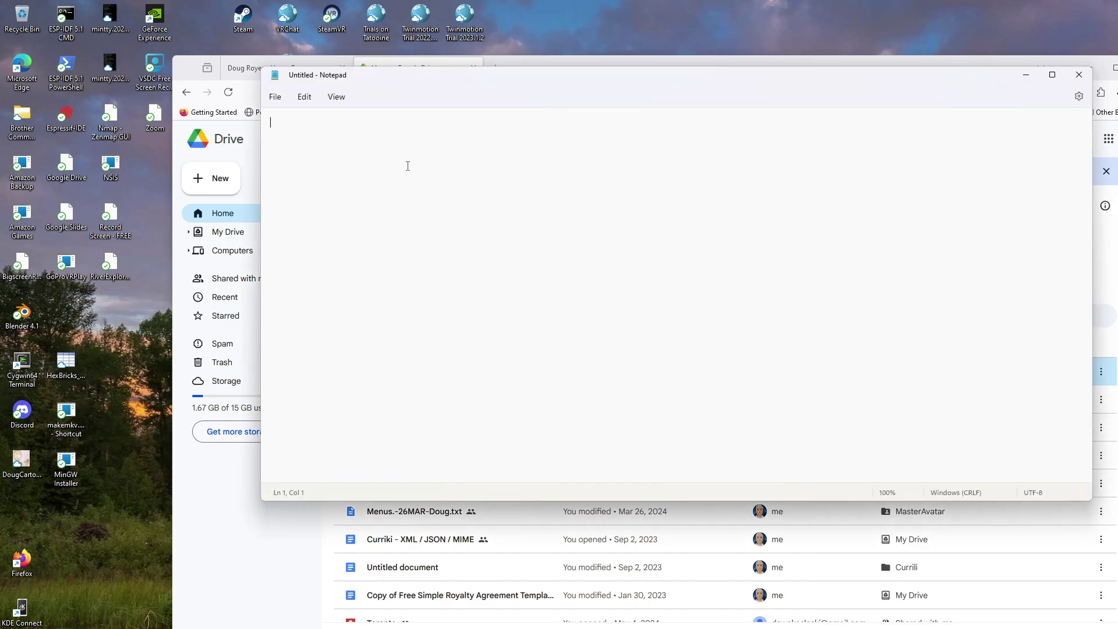
key(ctrl+v)
Write 'Here is my video for lesson xx sounds.' above the pasted link
click(271, 122)
key(Return)
key(Up)
key(Return)
key(Up)
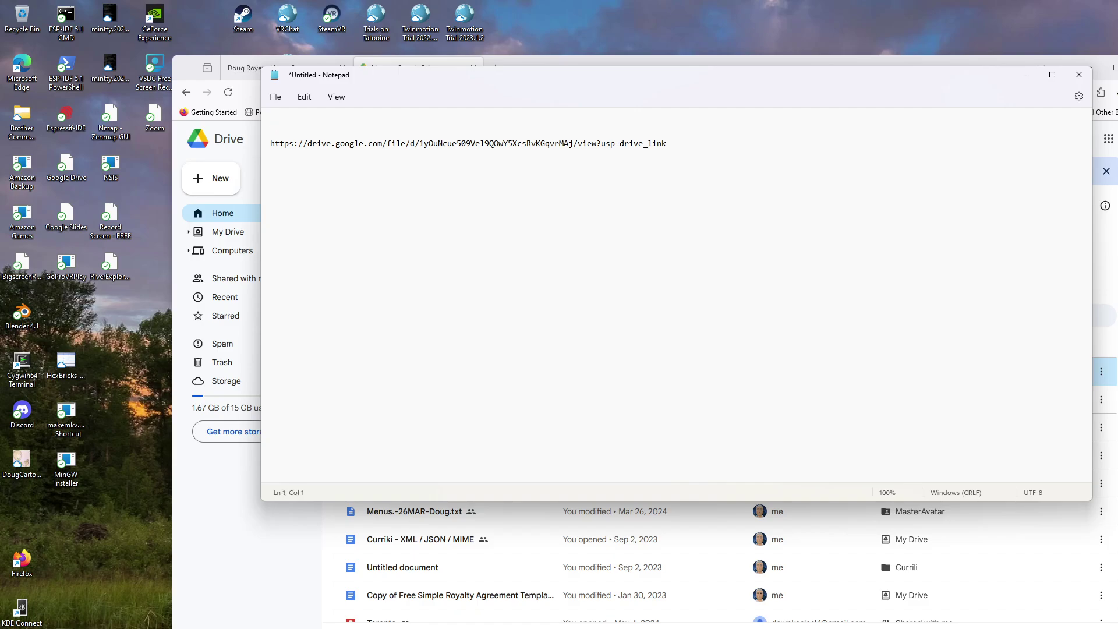
text(Here is my video for lesson xx sounds.)
key(Return)
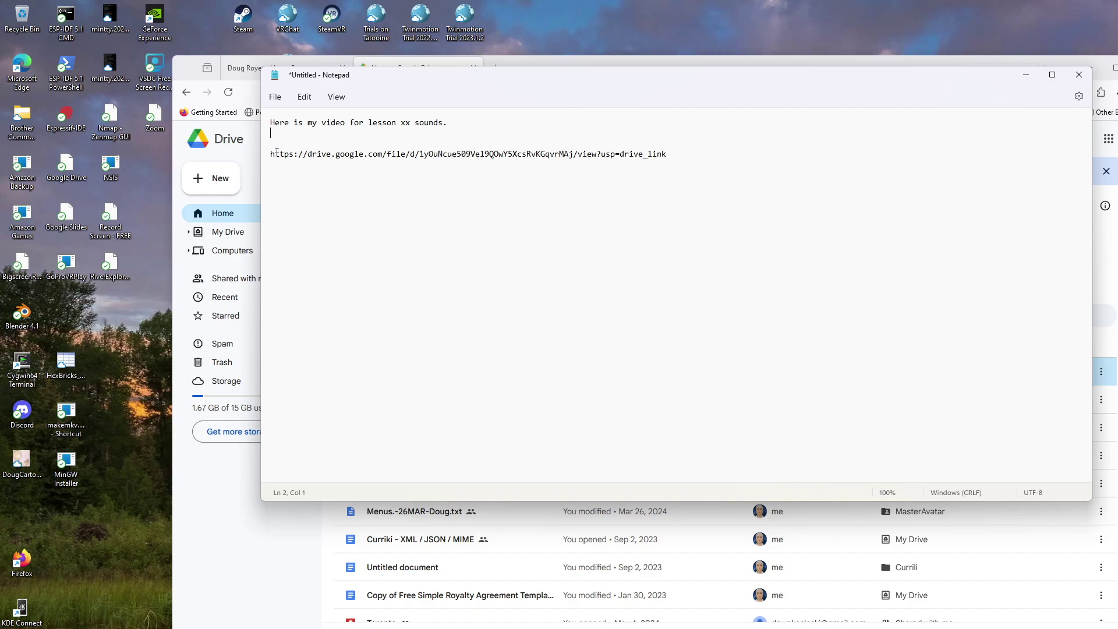
Select the link, minimize Notepad and open a new Firefox tab
drag(263, 155, 445, 150)
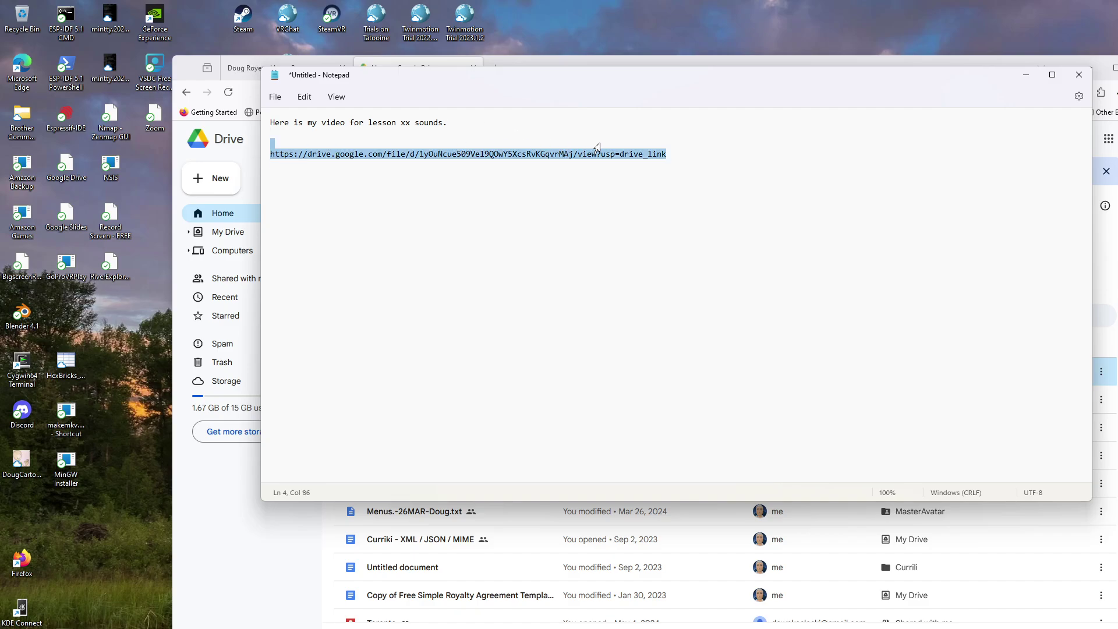
click(1026, 75)
click(495, 68)
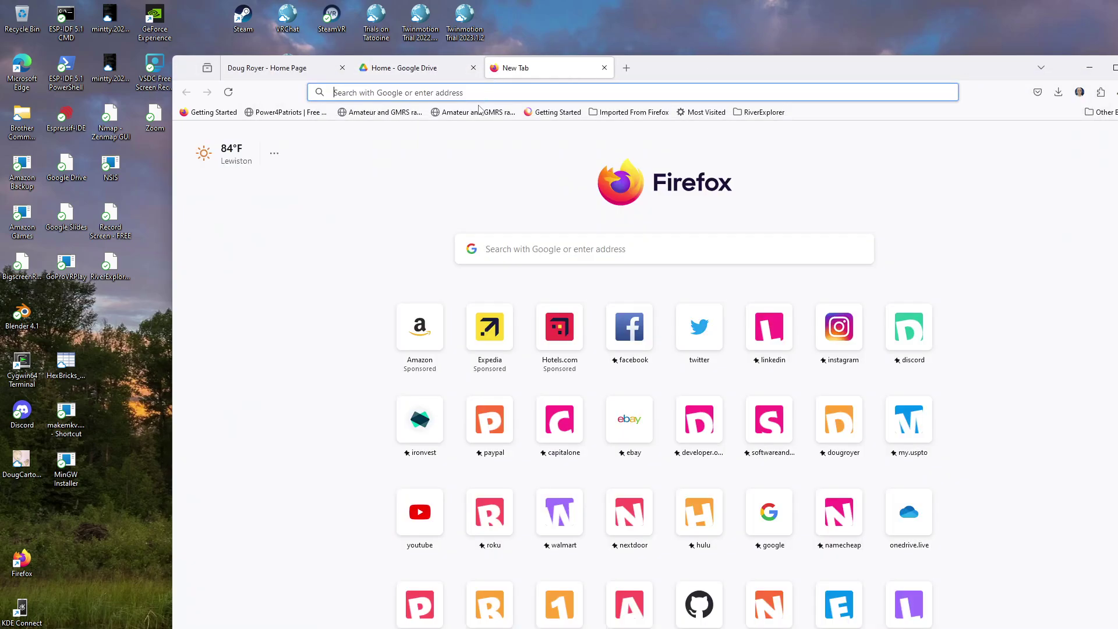
Open the pasted share link to preview DougCartoon.jpg, then close that preview tab
click(441, 93)
key(ctrl+v)
key(Return)
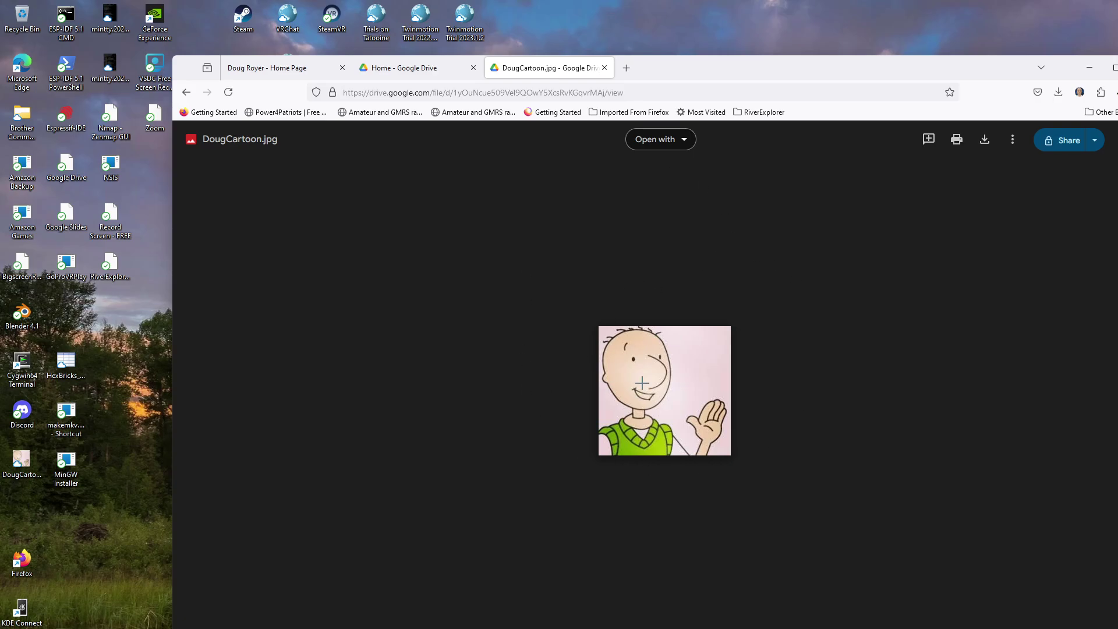
click(604, 68)
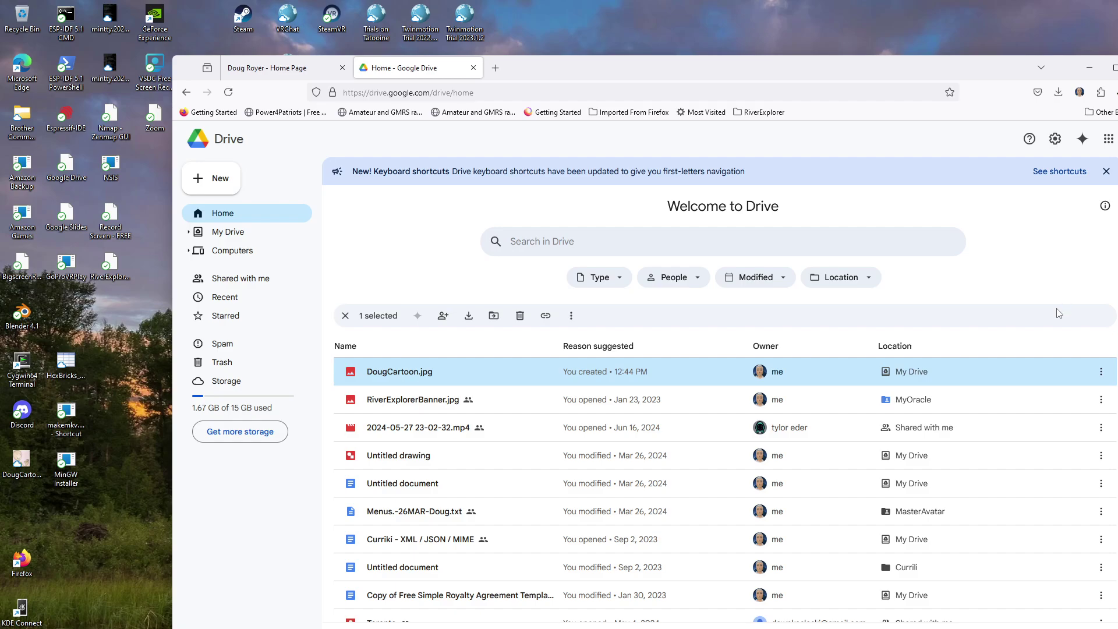
Remove DougCartoon.jpg from Drive's suggested files, then close the Drive tab and Firefox
click(1099, 373)
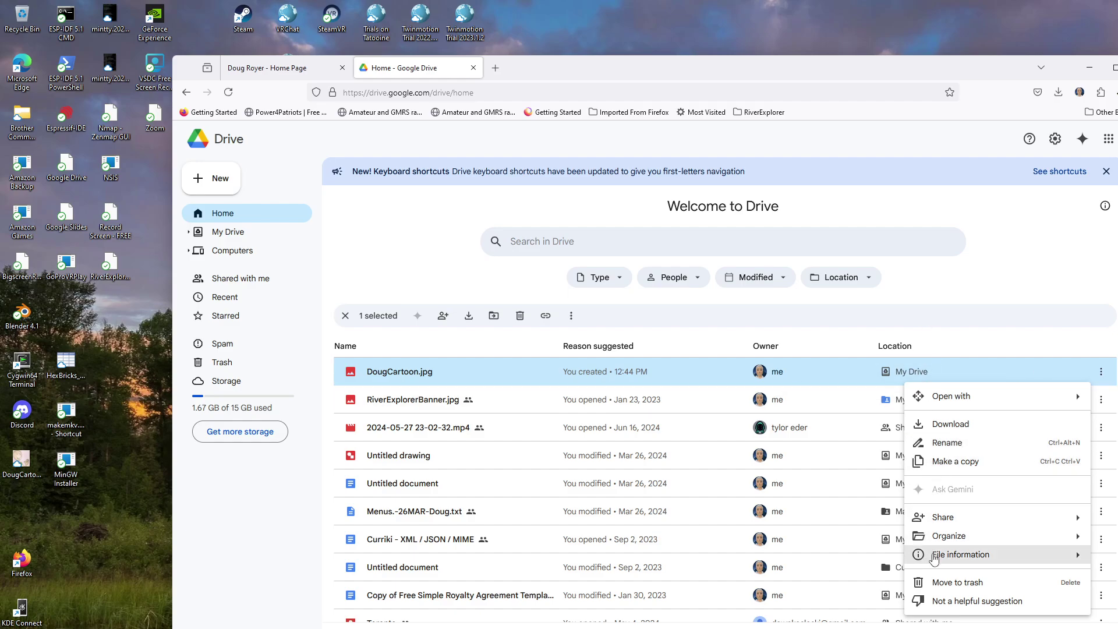
click(942, 583)
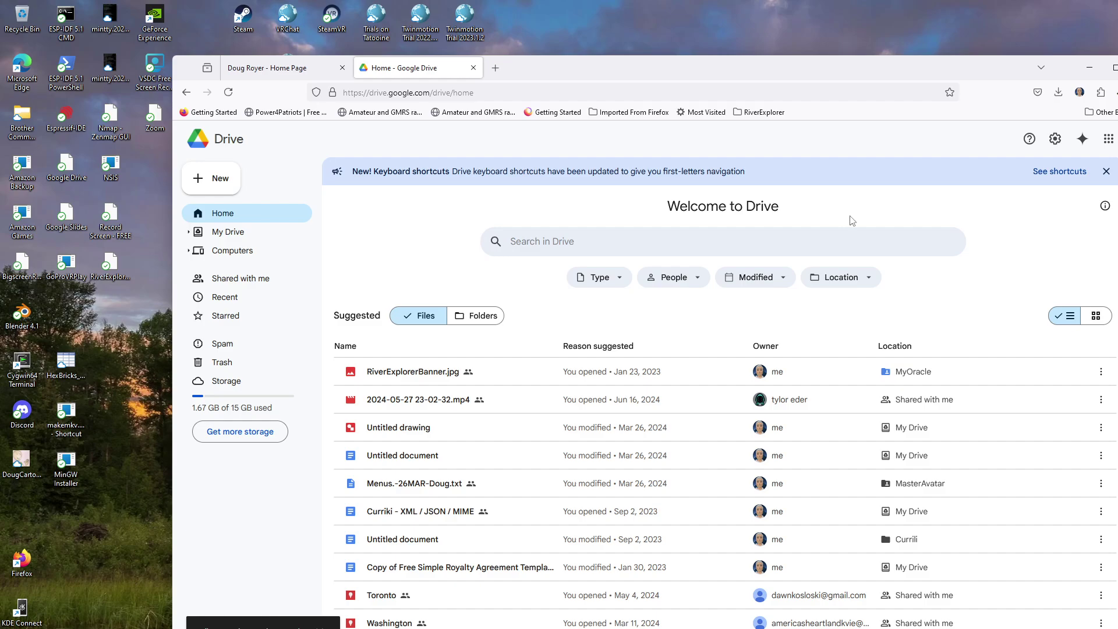
click(474, 67)
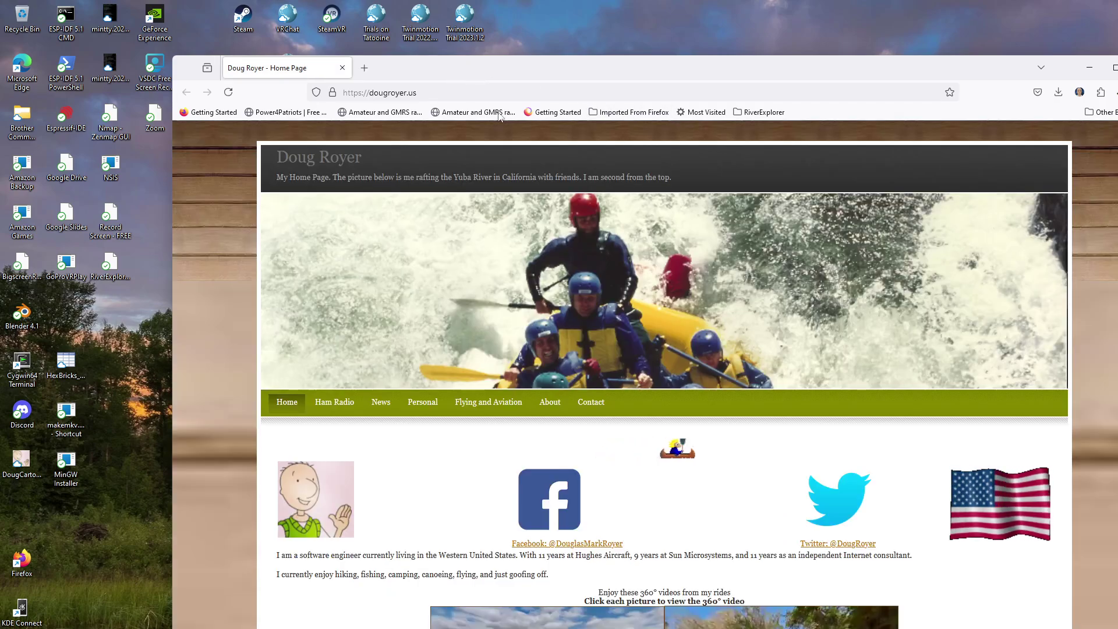
click(1089, 68)
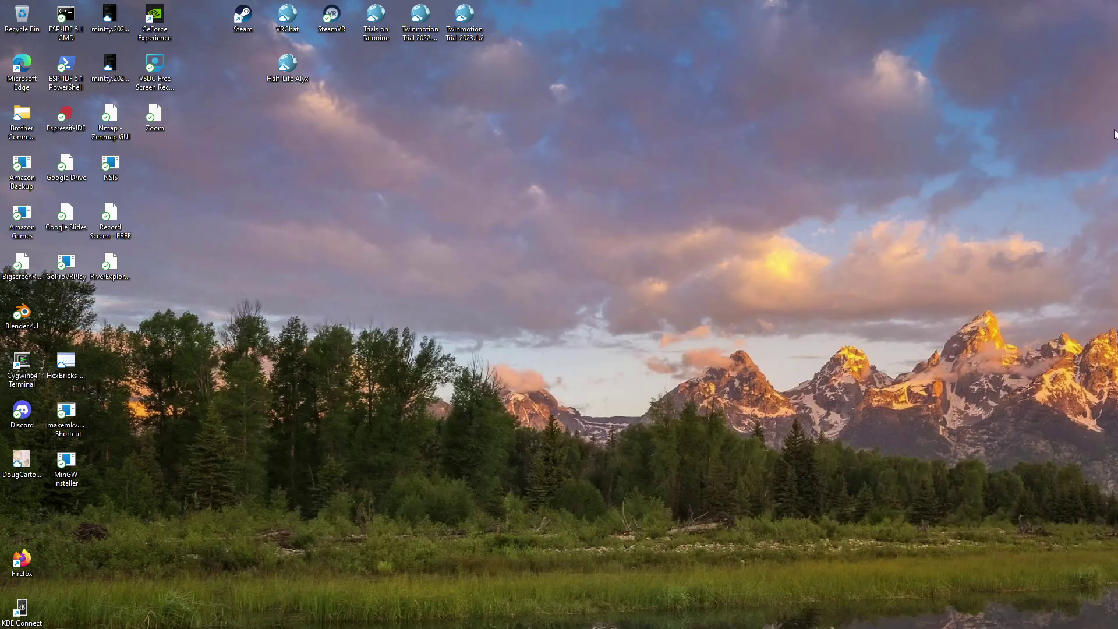